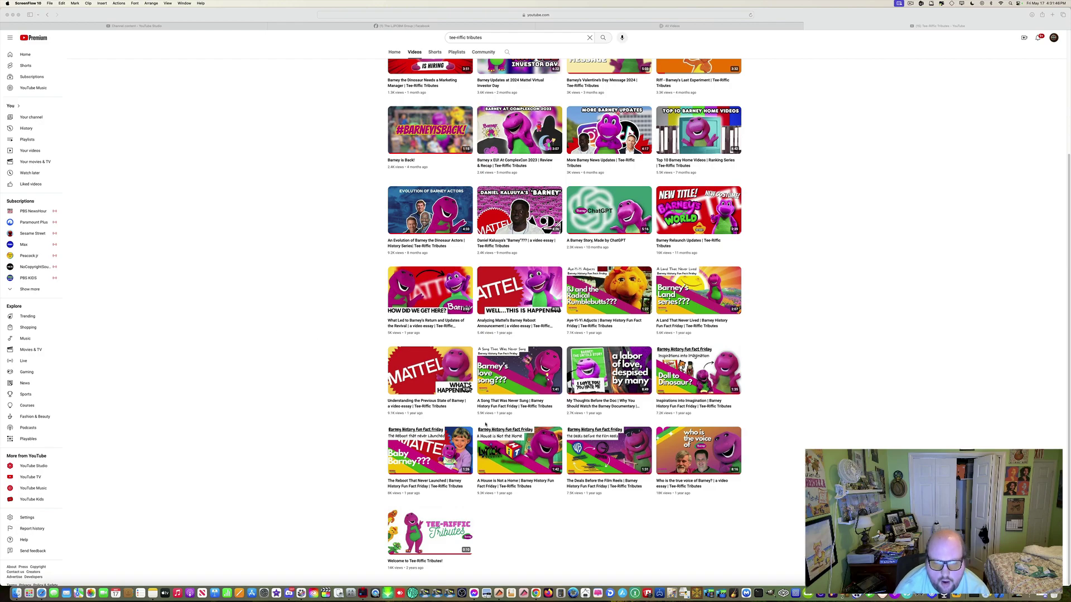
# Focus Safari, play 'A Song That Was Never Sung' and like it
pyautogui.click(517, 407)
pyautogui.click(518, 406)
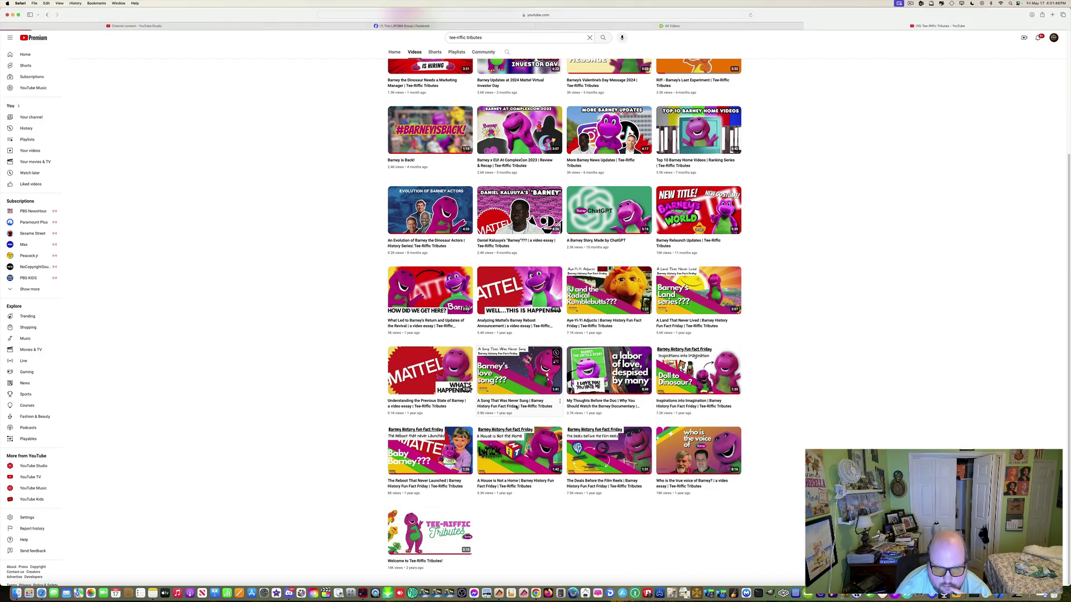
pyautogui.click(556, 272)
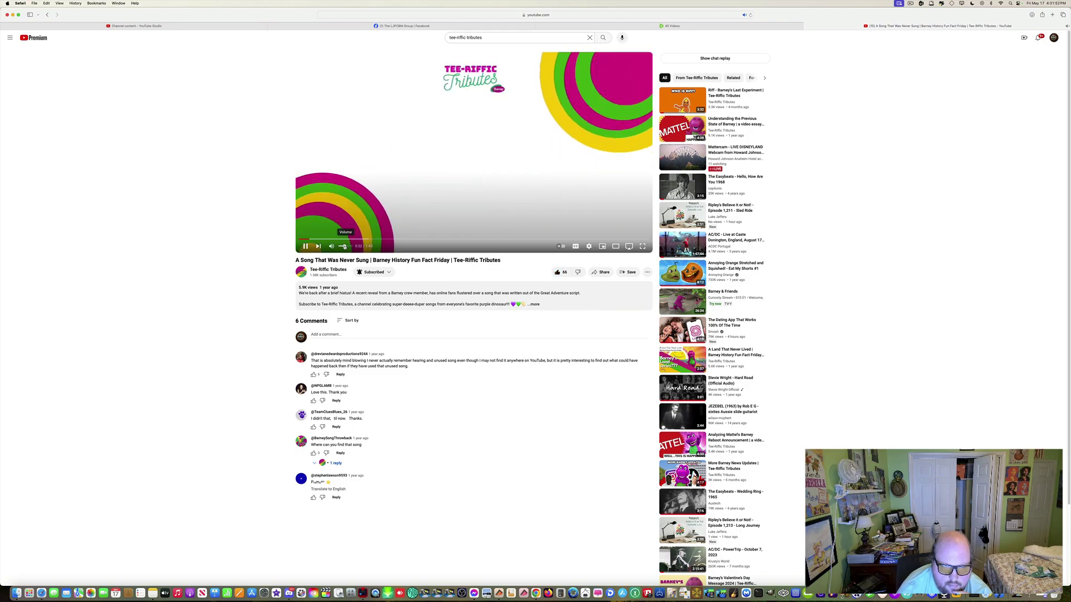
# Expand the description, then pause, resume and re-pause the video at the movie-poster montage
pyautogui.click(415, 304)
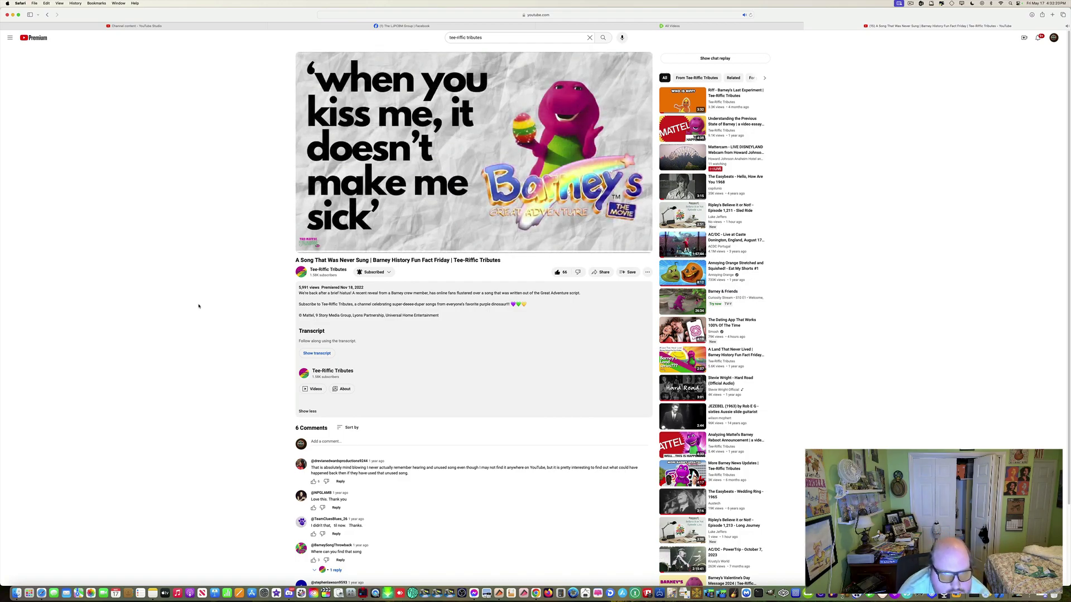
pyautogui.press('space')
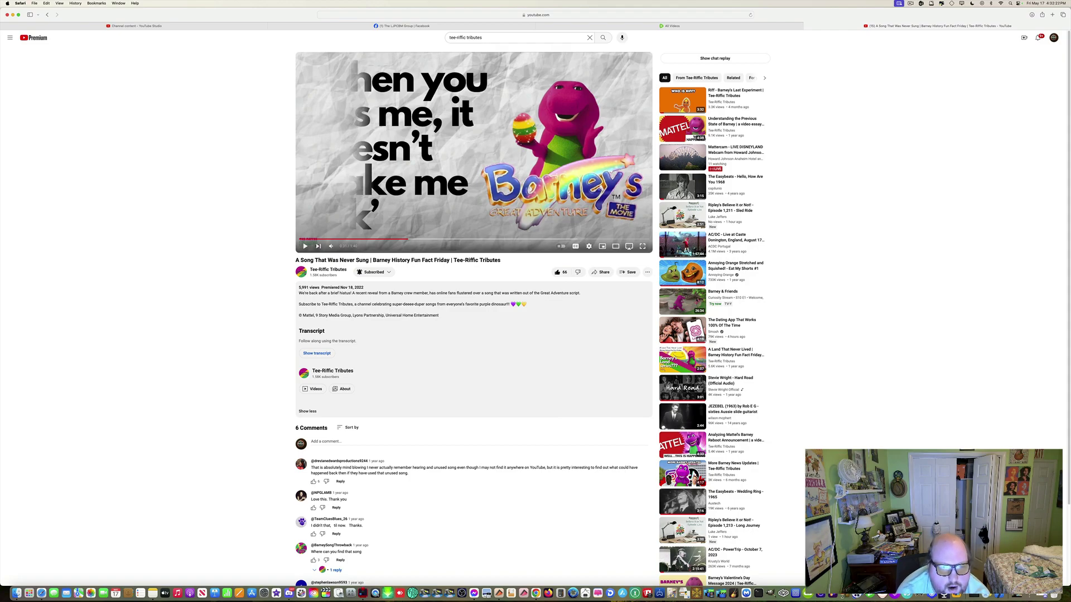
pyautogui.press('space')
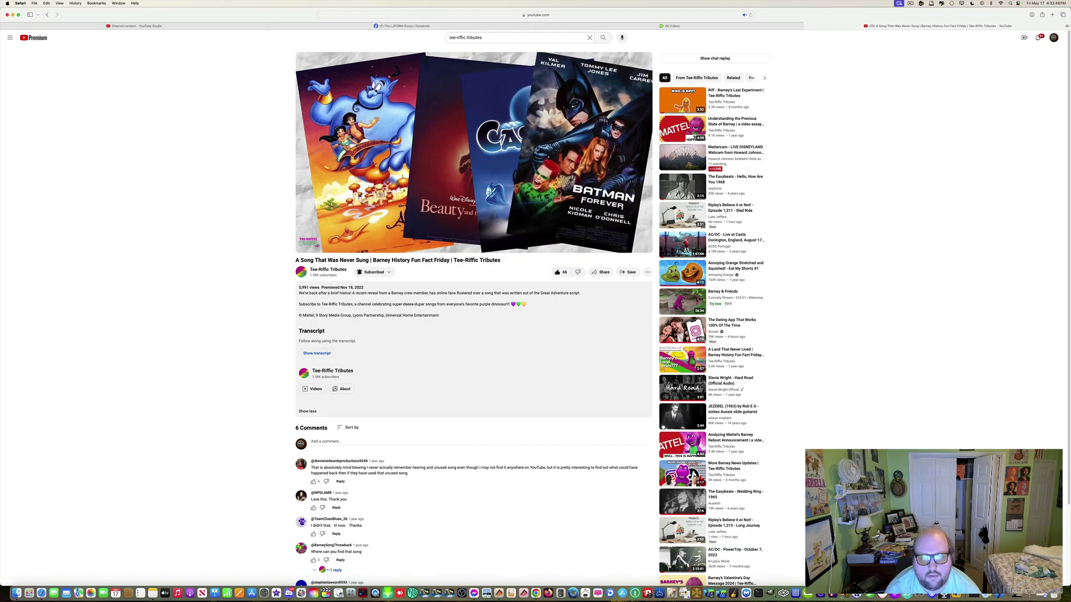
pyautogui.press('space')
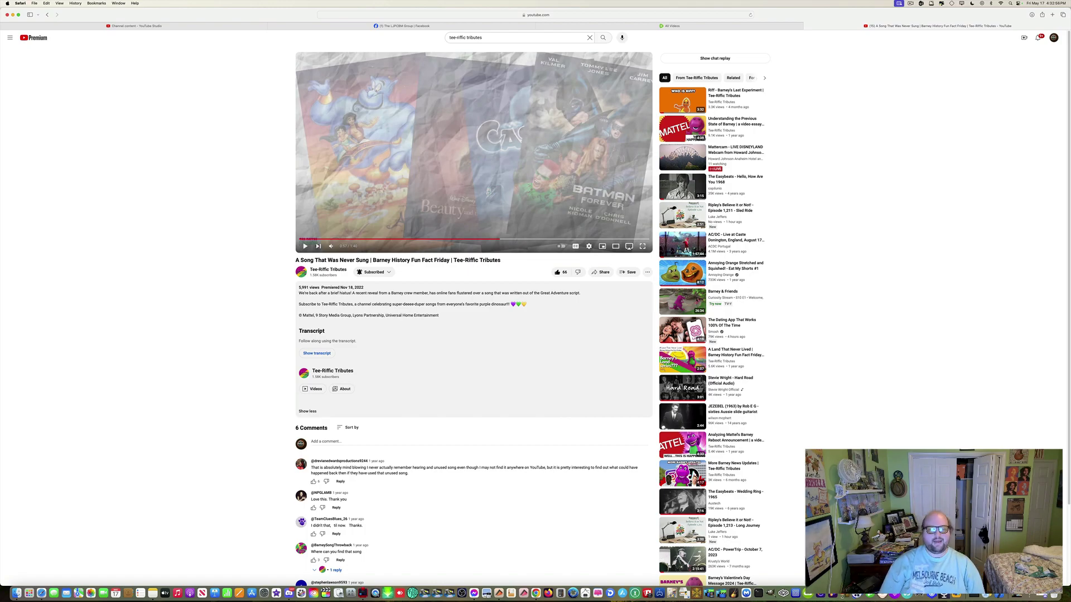
pyautogui.press('space')
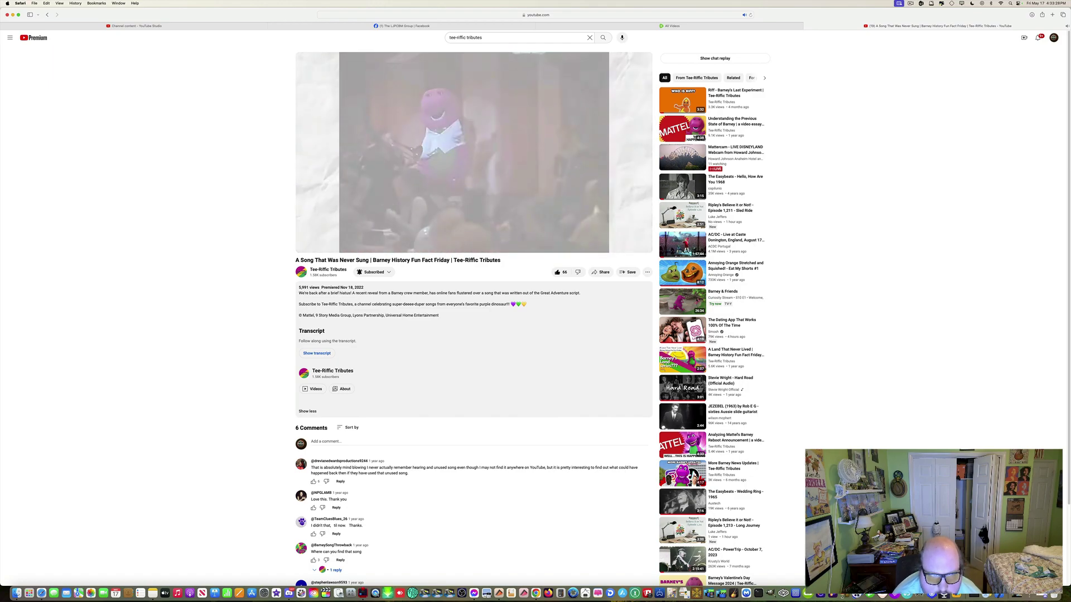
pyautogui.press('space')
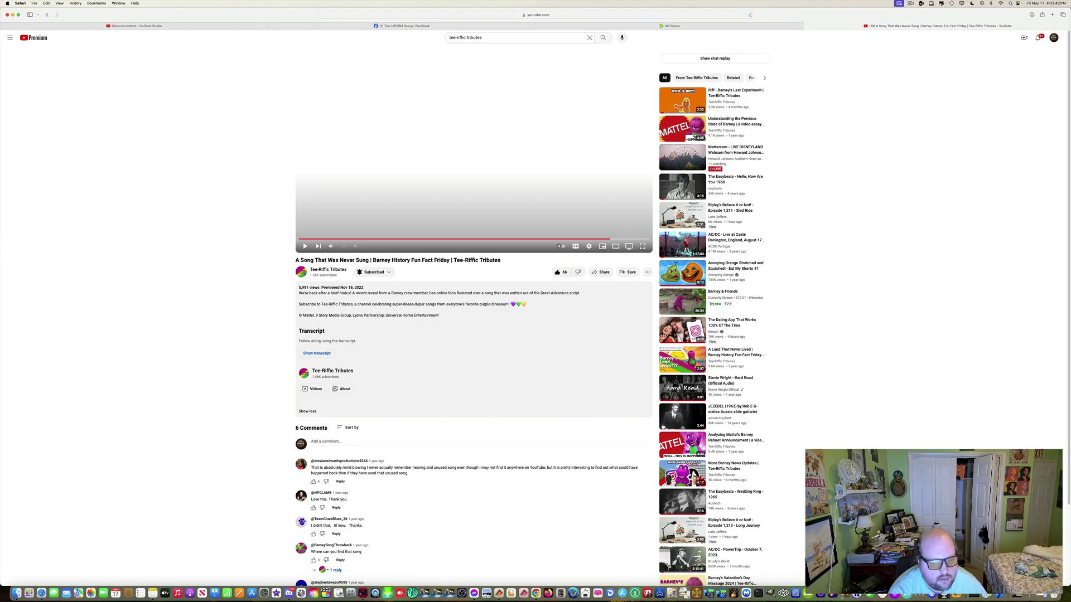
pyautogui.click(336, 570)
pyautogui.scroll(-2, 245, 494)
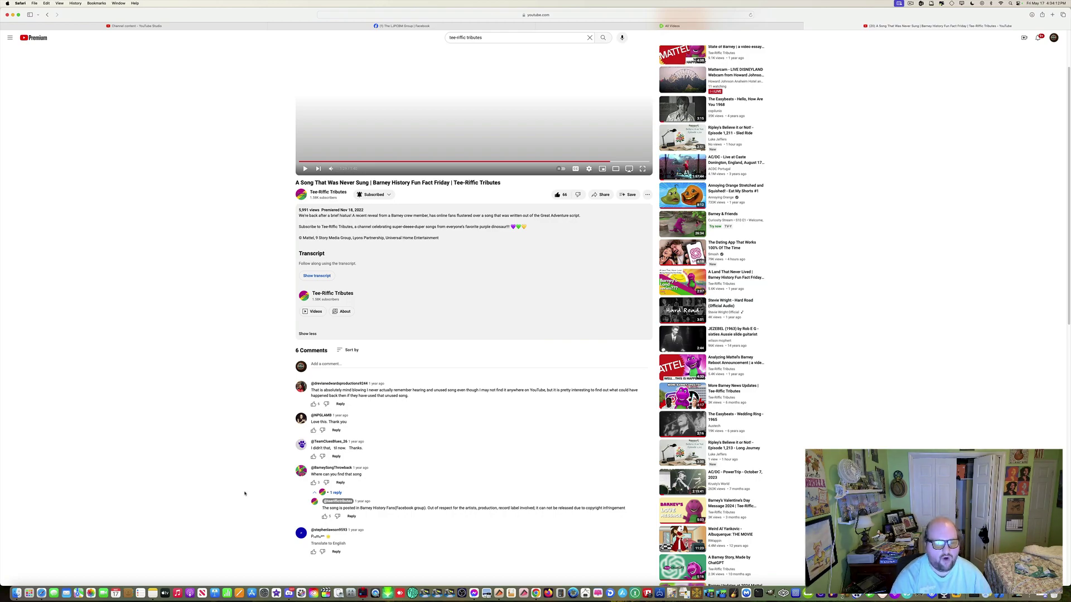
# Collapse the '1 reply' thread and go to the Tee-Riffic Tributes channel page
pyautogui.click(333, 493)
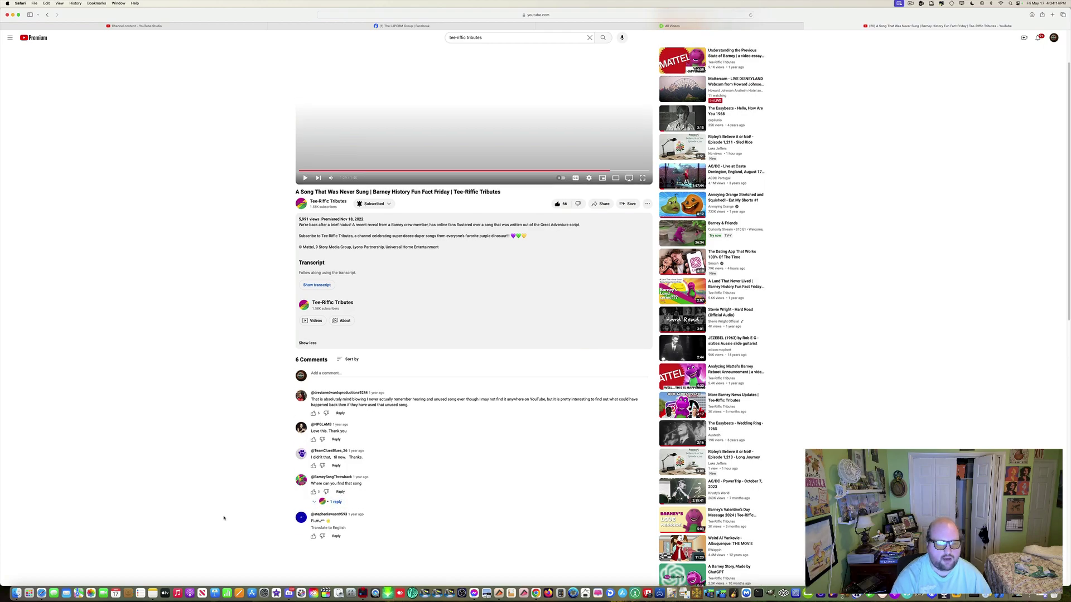
pyautogui.scroll(2, 223, 519)
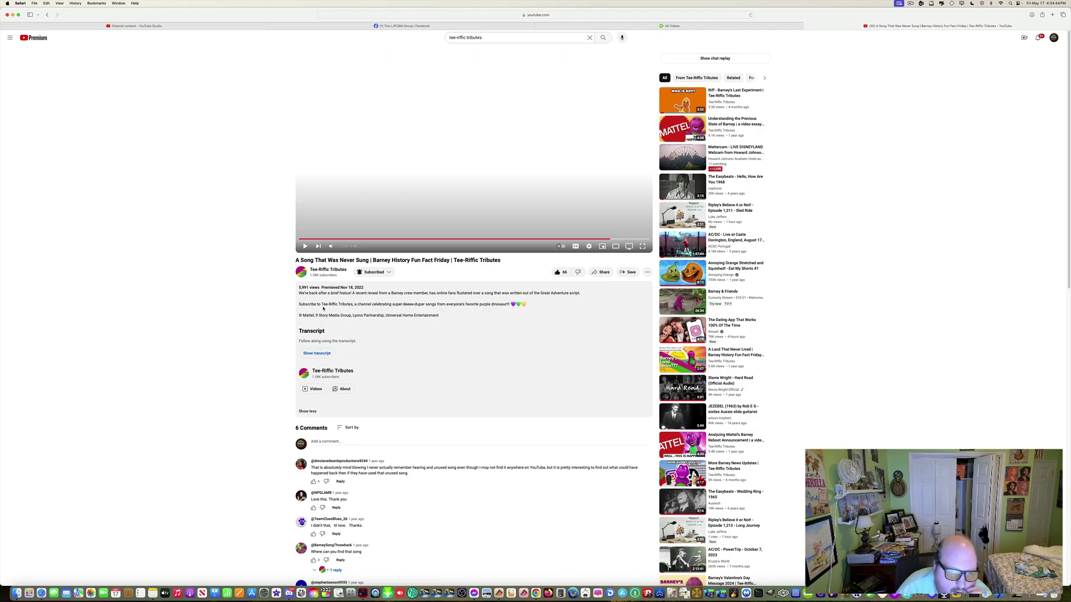
pyautogui.click(328, 269)
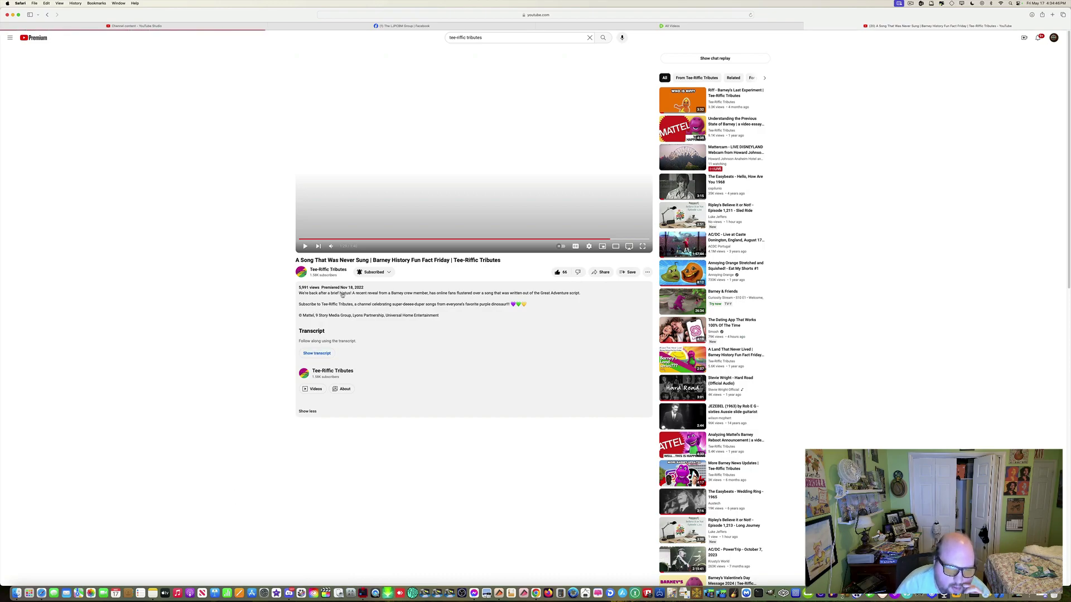
# Show the Tee-Riffic Tributes Videos tab, listing uploads down to the welcome video
pyautogui.click(414, 160)
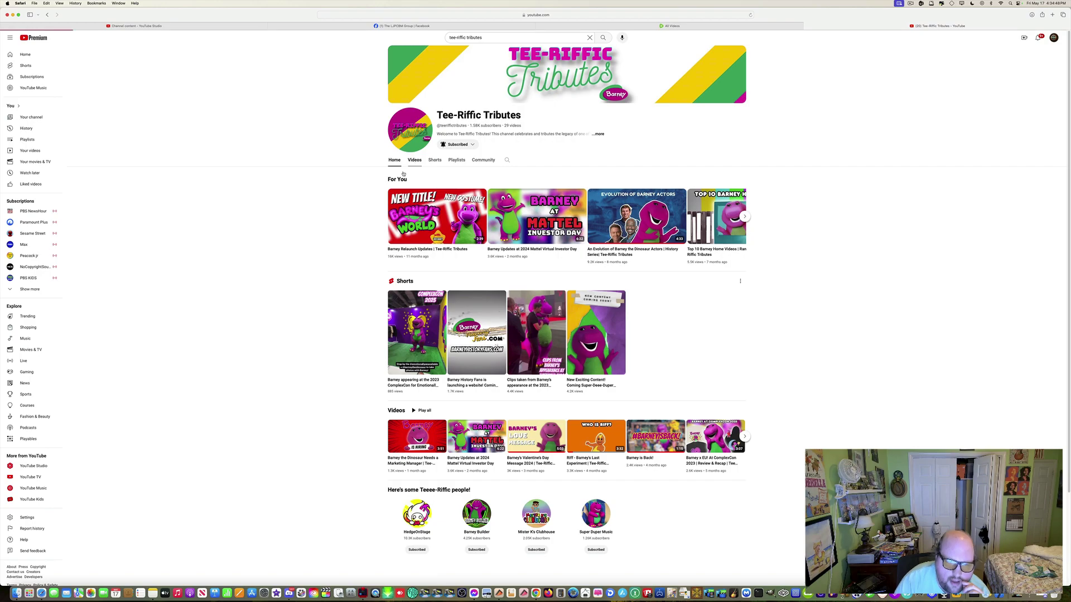
pyautogui.scroll(-5, 329, 303)
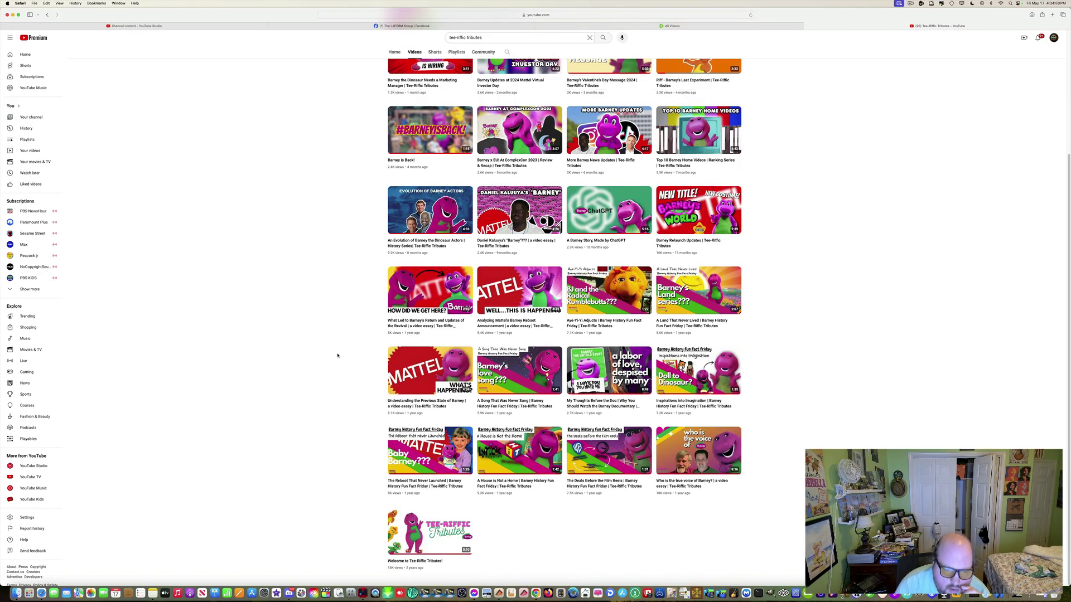